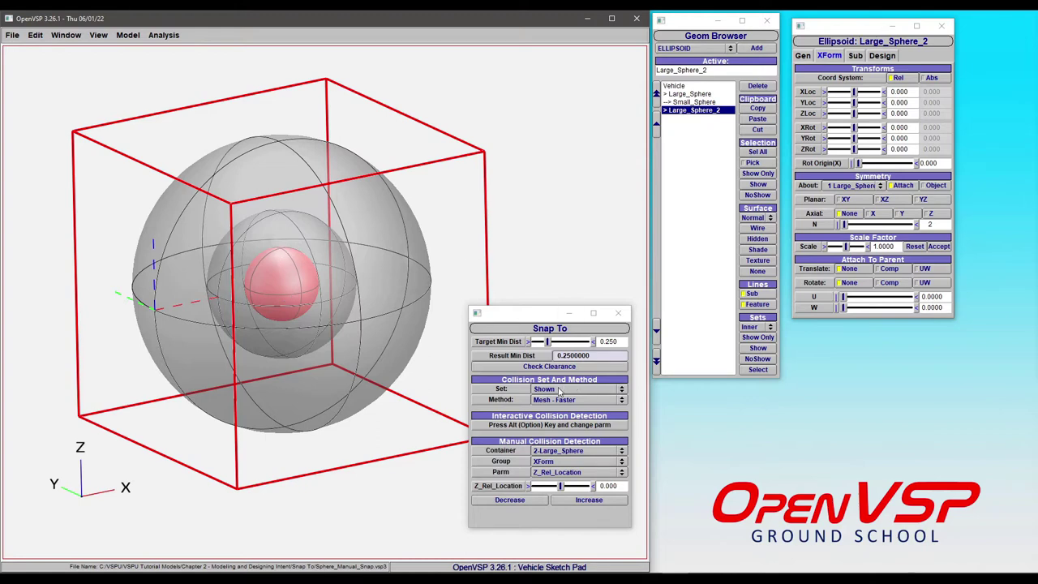
Step: Start editing the 0.250 Snap To target minimum distance for Large_Sphere_2's Z_Rel_Location
left_click(621, 341)
Step: Set the Snap To target minimum distance to 0 and the collision set to Inner
double_click(621, 341)
type("0")
key("Return")
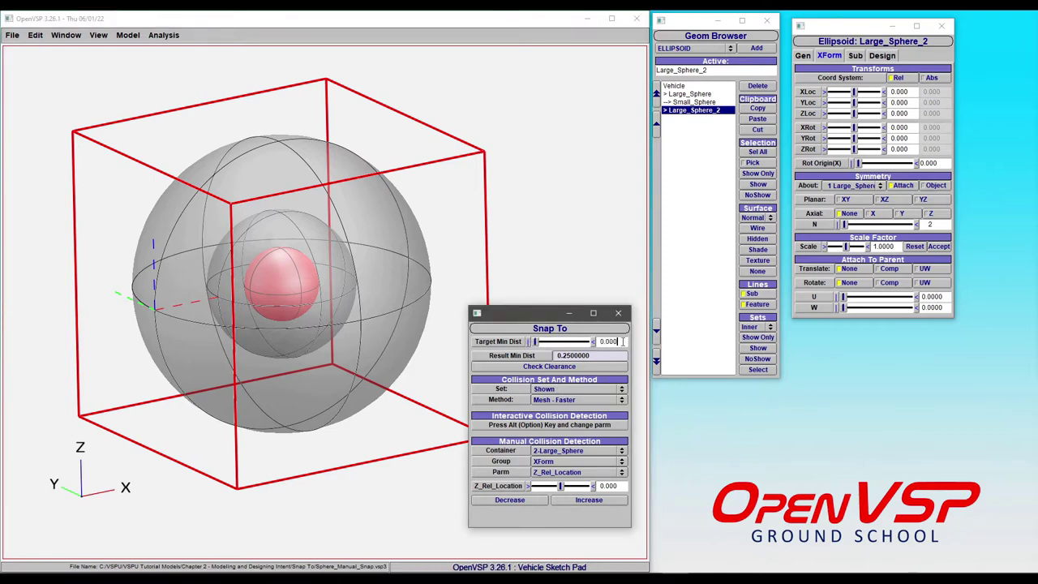
left_click(542, 391)
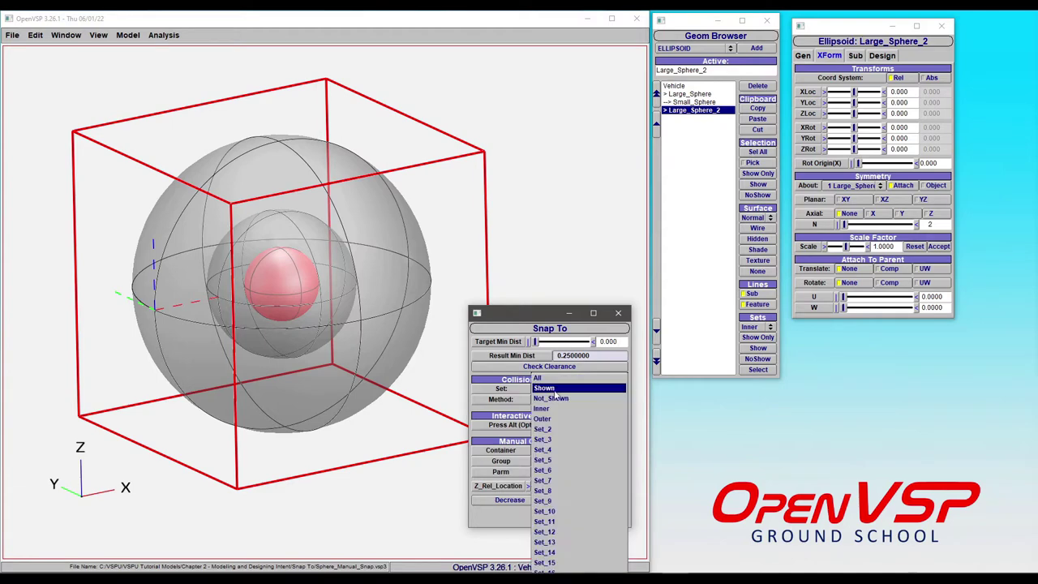
left_click(548, 409)
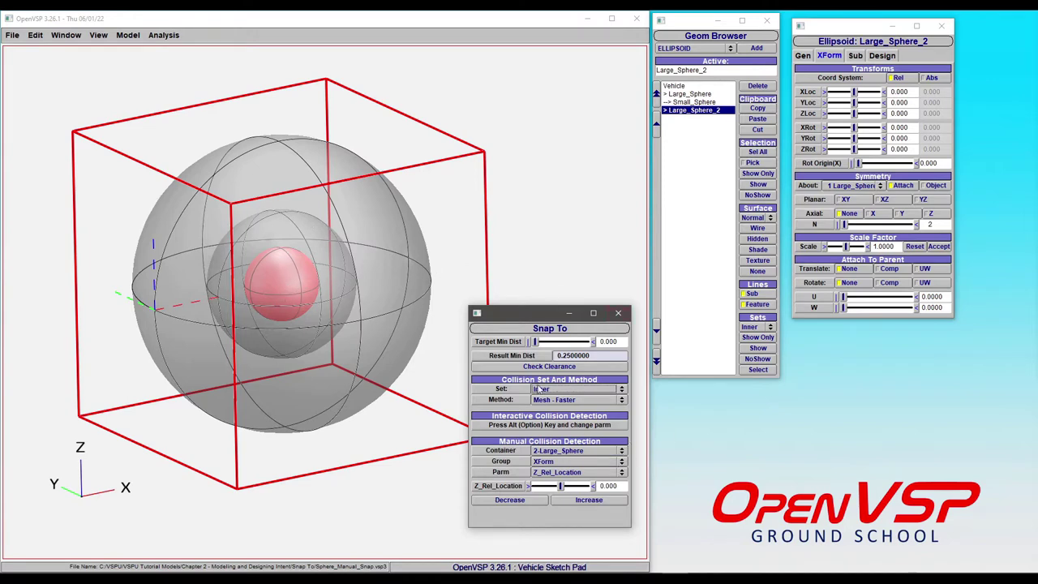
Step: Make Small_Sphere active and snap it twice toward negative X against the Inner set
left_click(675, 101)
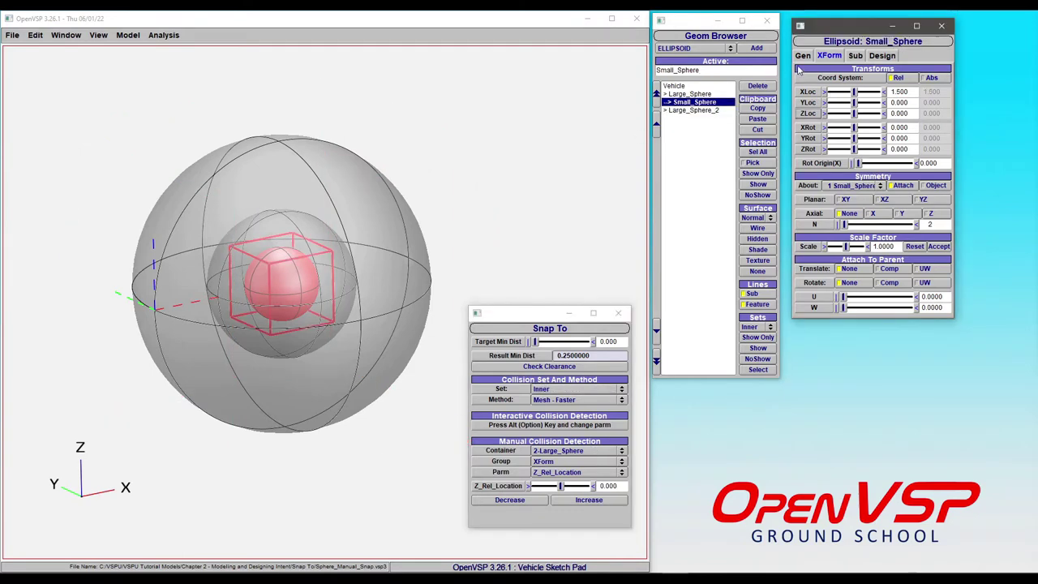
left_click(572, 467)
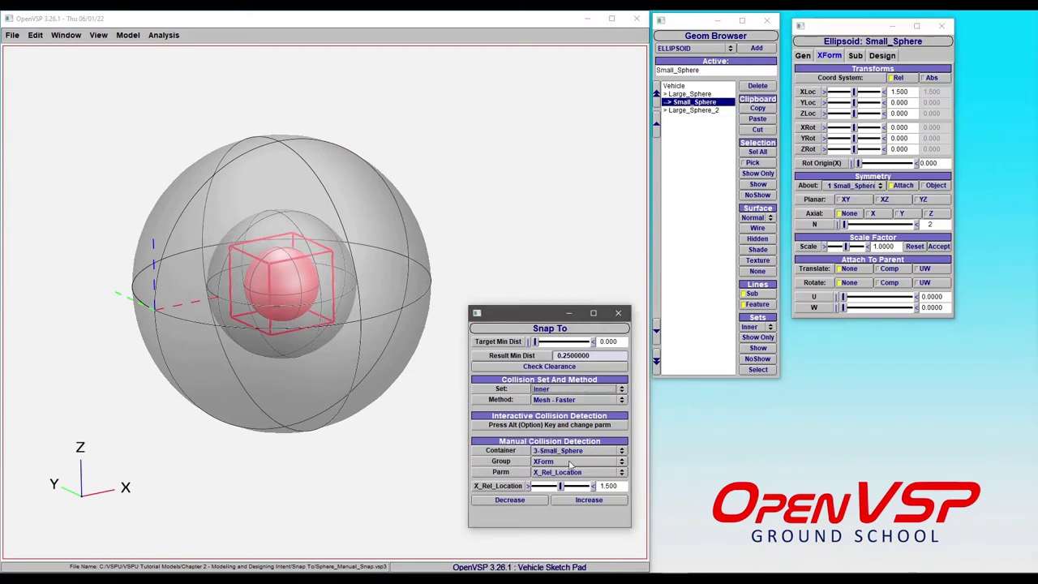
left_click(509, 500)
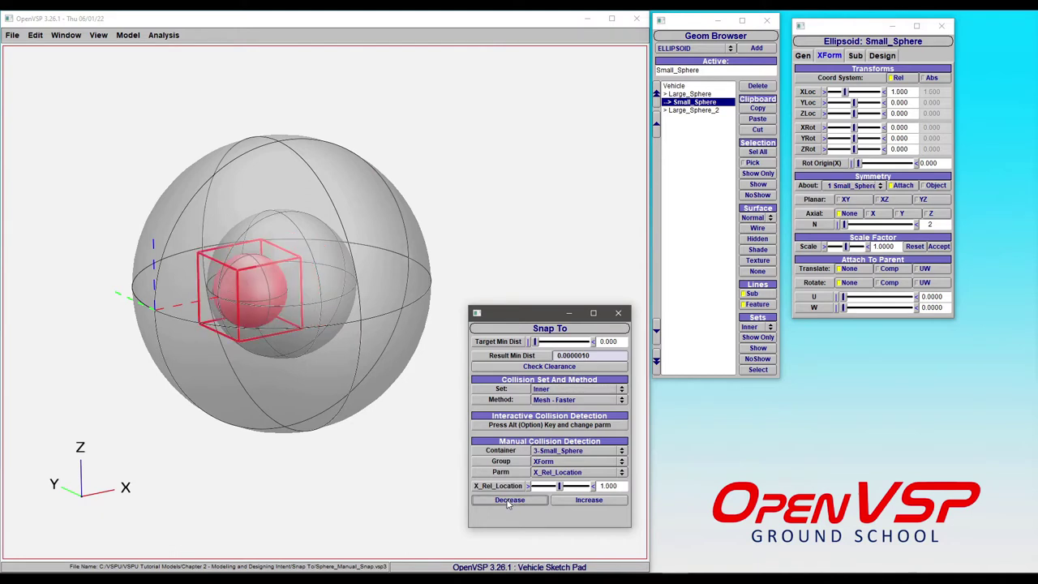
left_click_drag(275, 295, 242, 296)
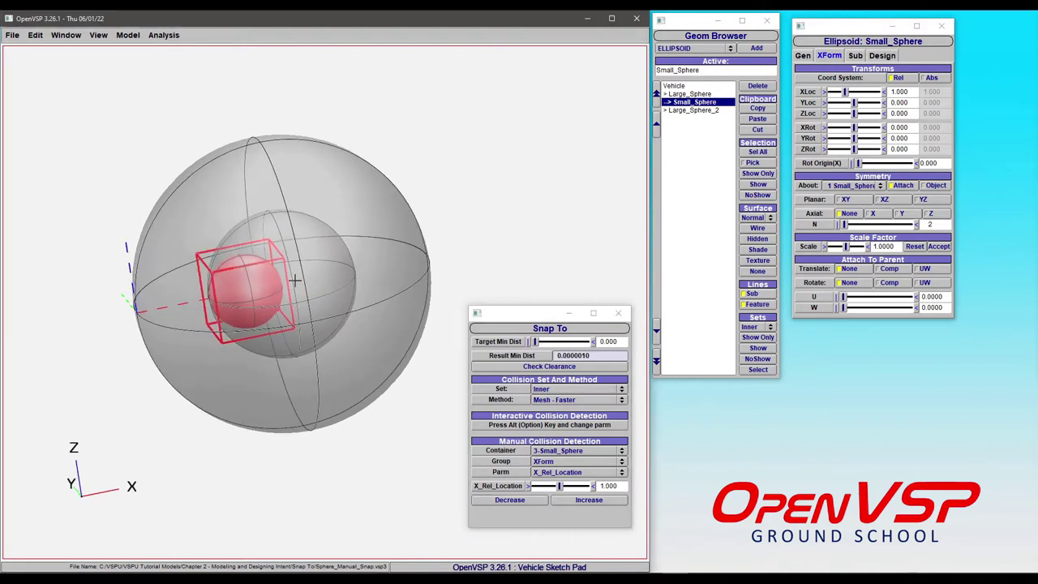
left_click(509, 499)
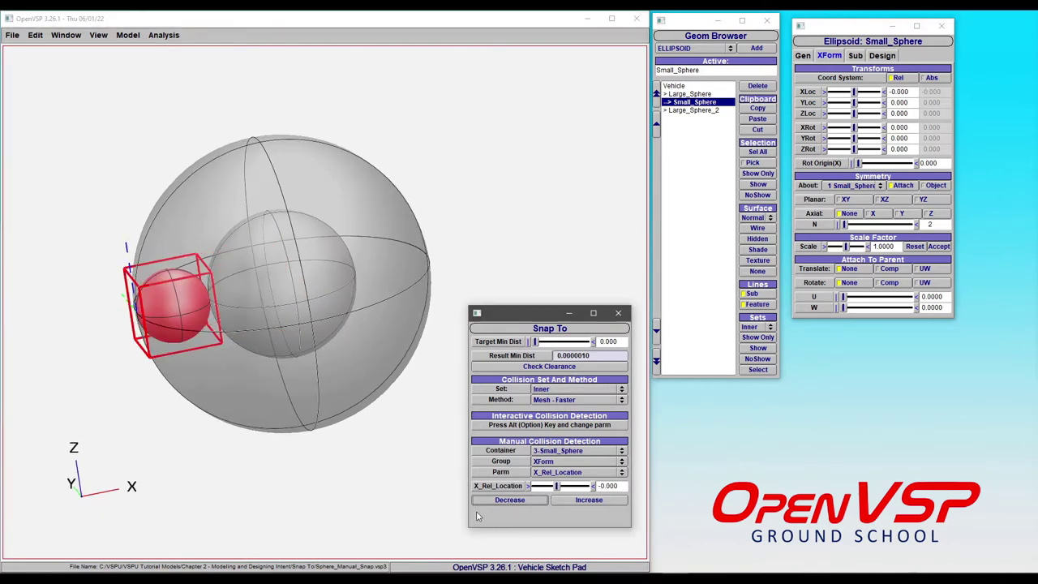
Step: Snap Small_Sphere three times toward positive X, against the large sphere's right side
left_click(581, 501)
left_click(581, 501)
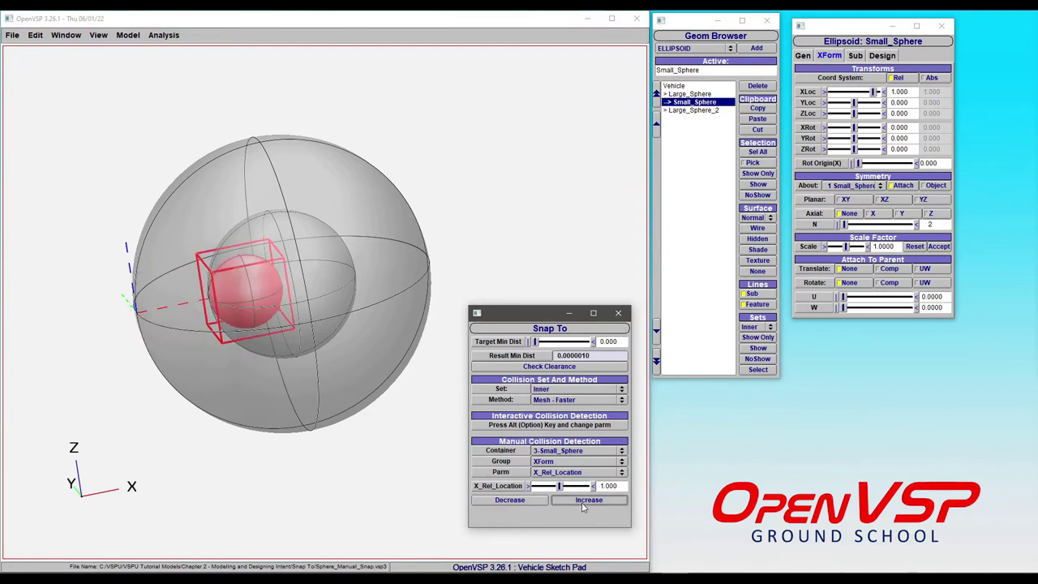
left_click(582, 501)
left_click(583, 501)
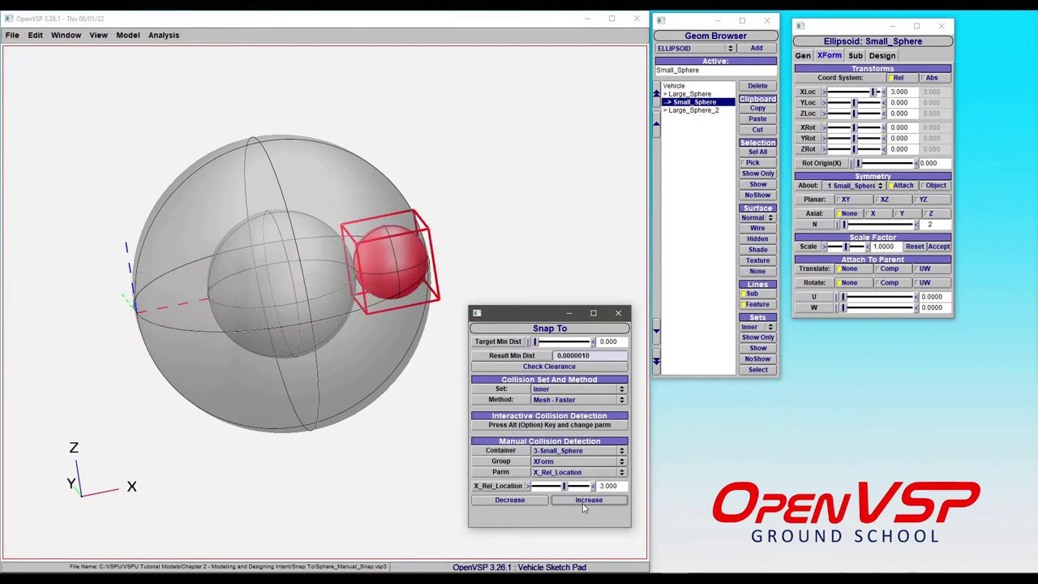
left_click(276, 240)
scroll(276, 240, "up", 5)
Step: Undo Small_Sphere back to X 2.000 and switch the Snap To collision set to Outer
key("ctrl+z")
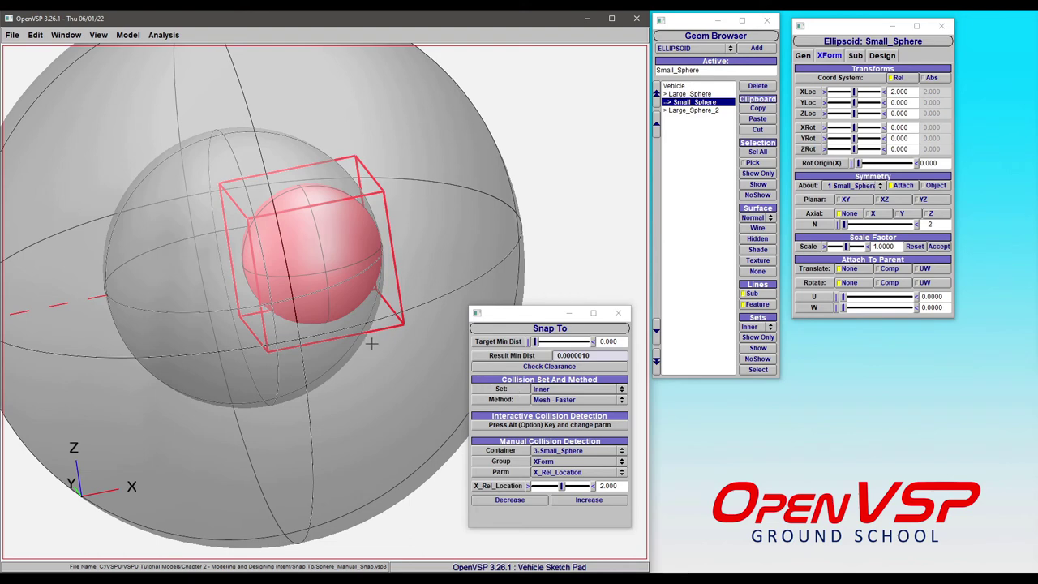
scroll(405, 353, "down", 5)
left_click(547, 389)
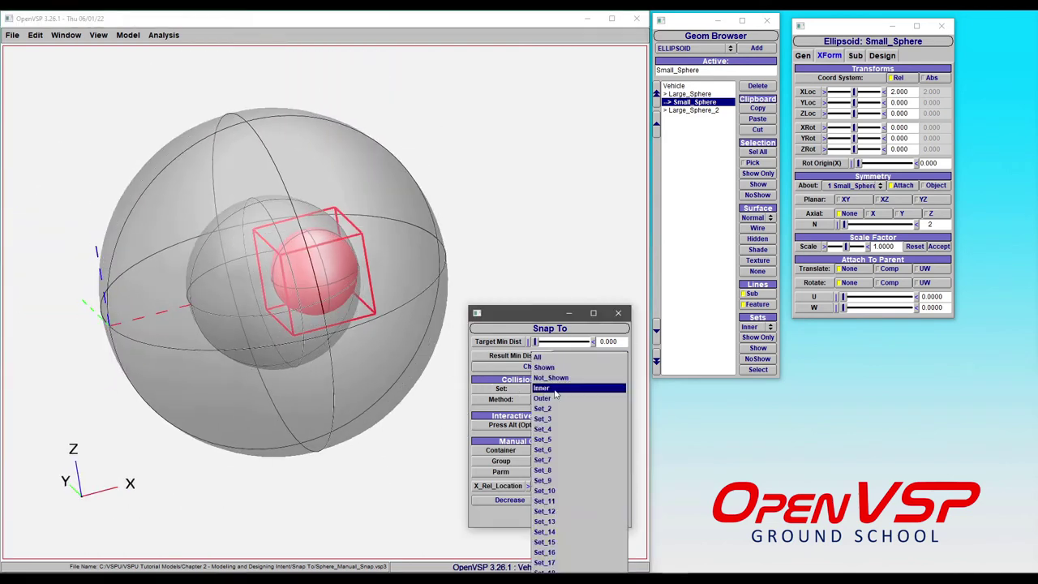
left_click(556, 398)
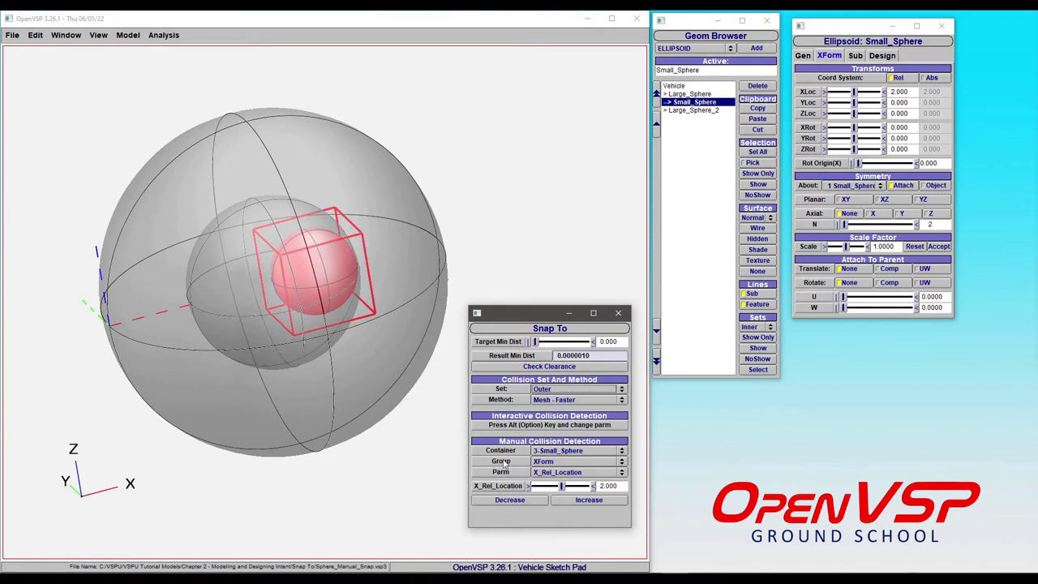
Step: Snap Small_Sphere twice toward negative X, outside the large sphere's left side
left_click(525, 500)
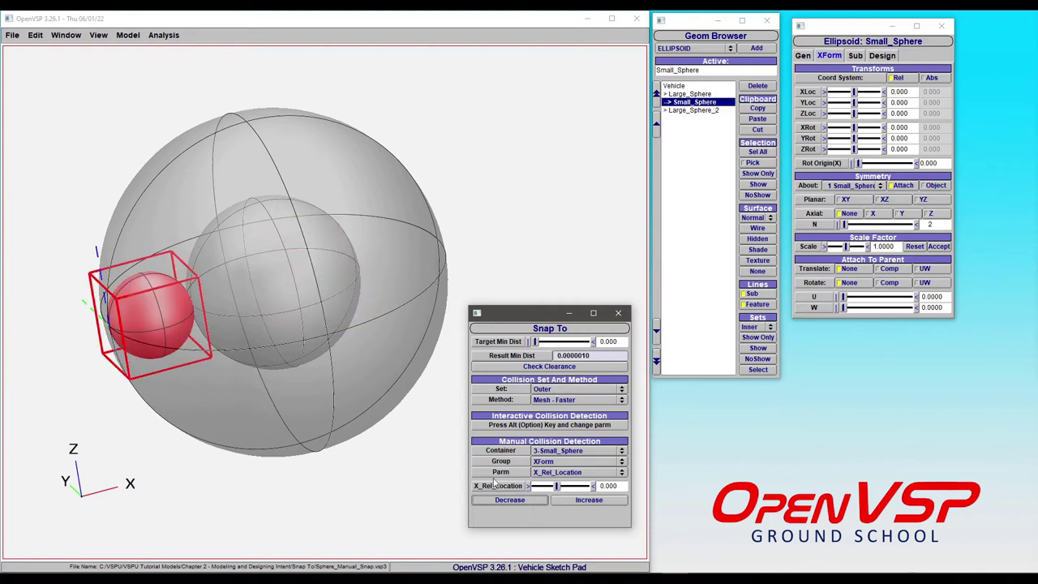
left_click(512, 500)
left_click_drag(135, 325, 277, 205)
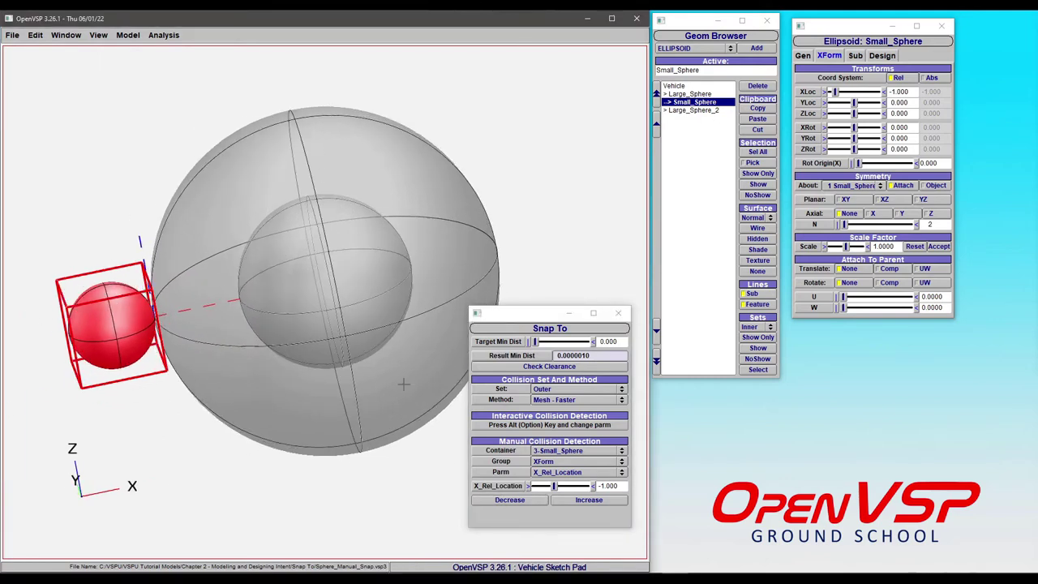
Step: Snap Small_Sphere three times toward positive X, ending outside the large sphere at X 4.000
left_click(520, 501)
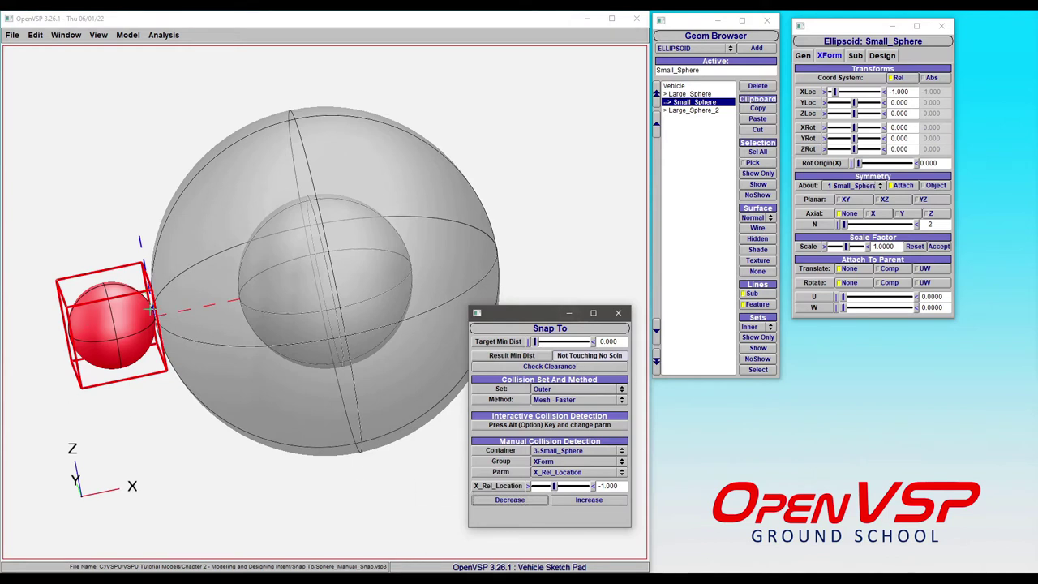
left_click(600, 499)
left_click(600, 499)
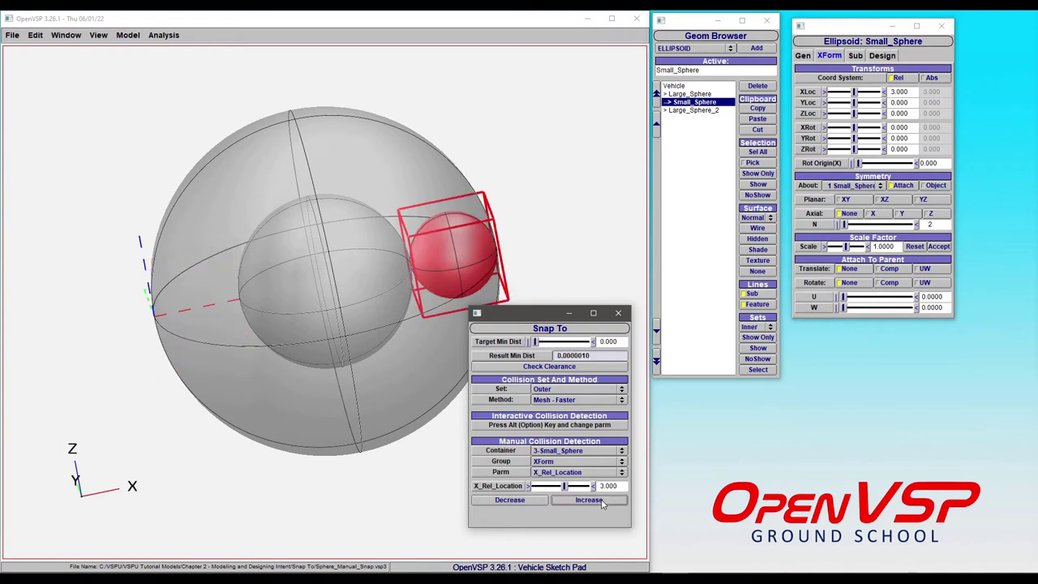
left_click(600, 499)
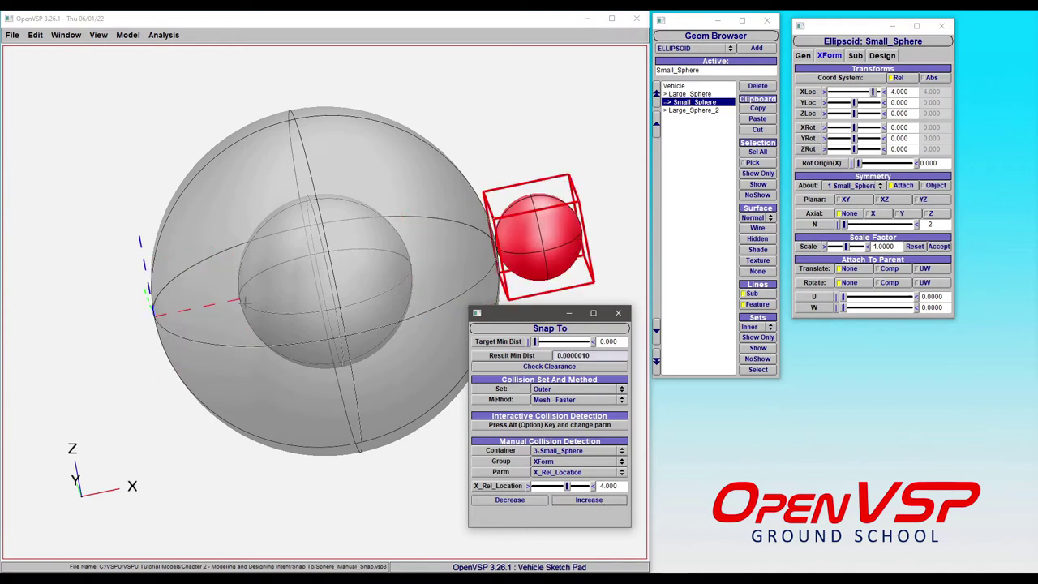
left_click_drag(293, 278, 375, 349)
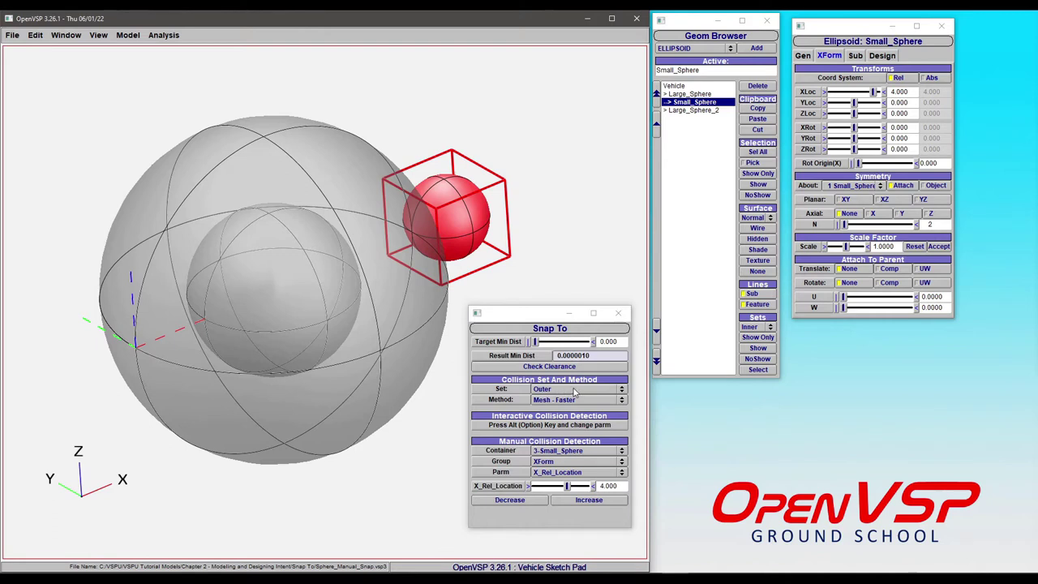
Step: Switch the Snap To collision set to Shown
left_click(579, 388)
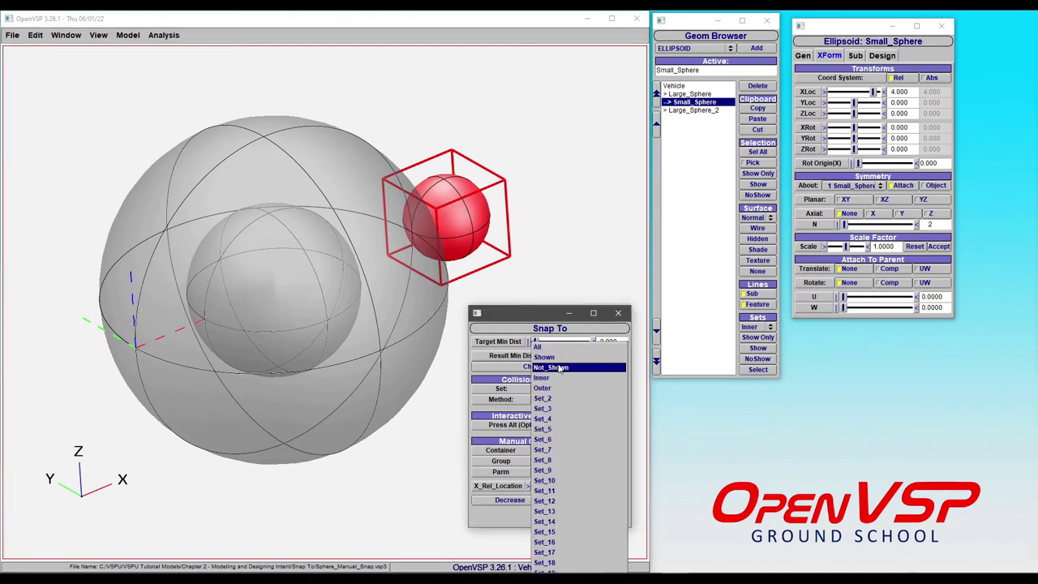
left_click(548, 358)
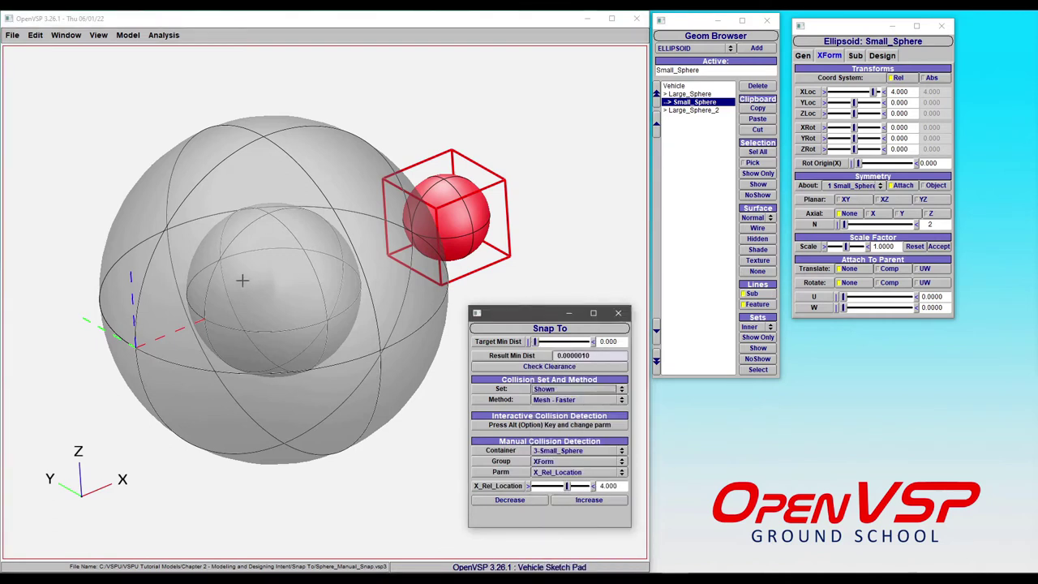
left_click_drag(372, 306, 233, 306)
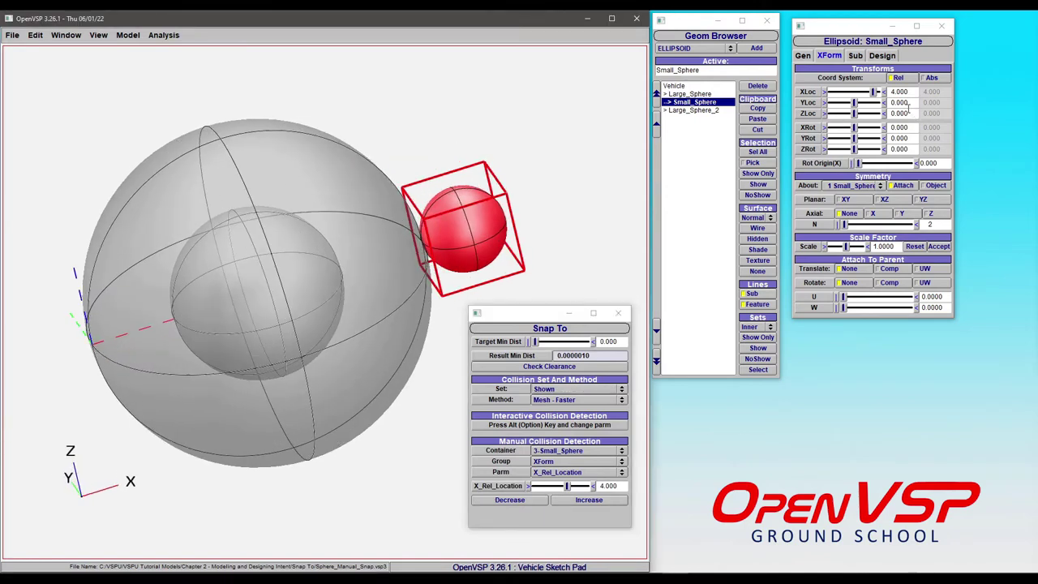
Step: Set Small_Sphere's XLoc to 1.5 in the XForm tab
double_click(900, 92)
type("1")
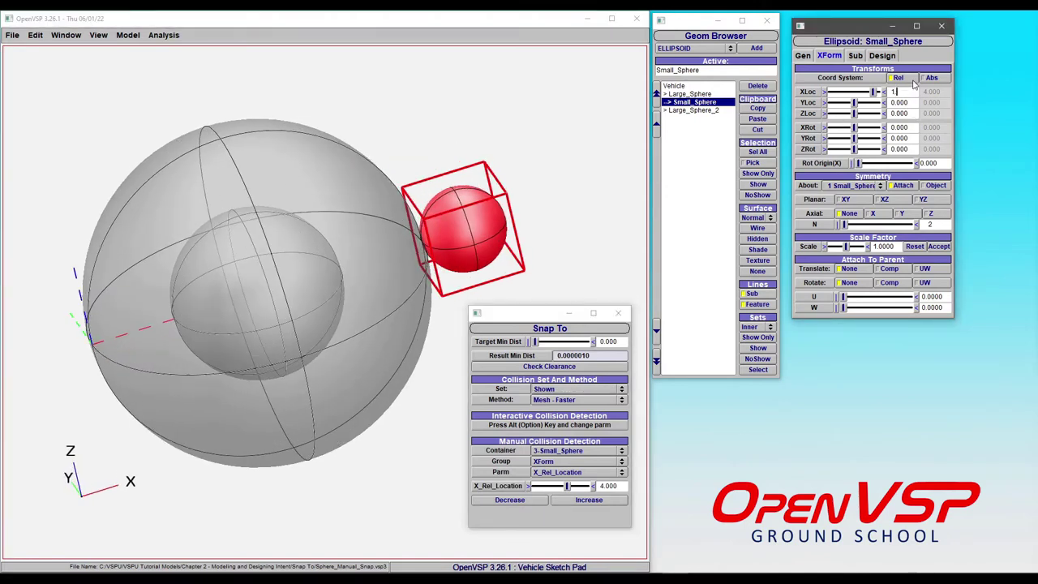
type(".5")
key("Return")
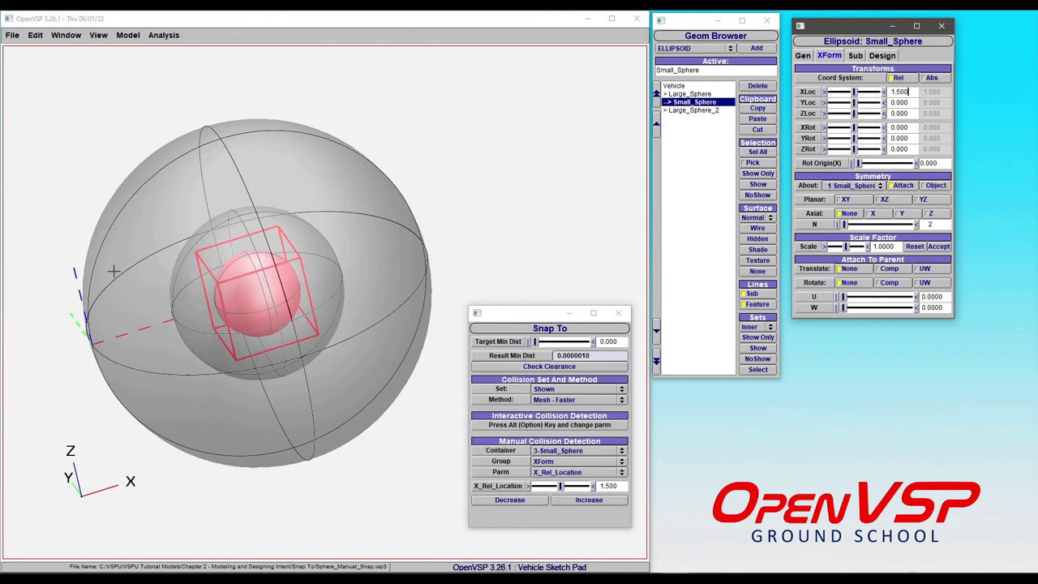
Step: Set the Snap To target minimum distance to 0.250
double_click(614, 340)
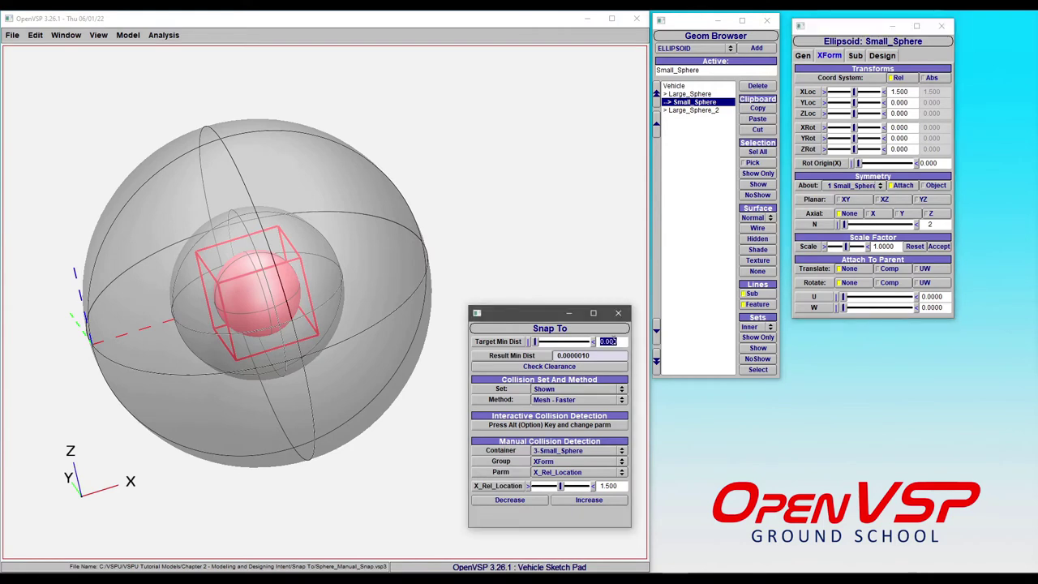
type("0.250")
key("Return")
Step: Snap Large_Sphere's Z location upward twice, clearing the outer sphere at Z 3.250
left_click(690, 94)
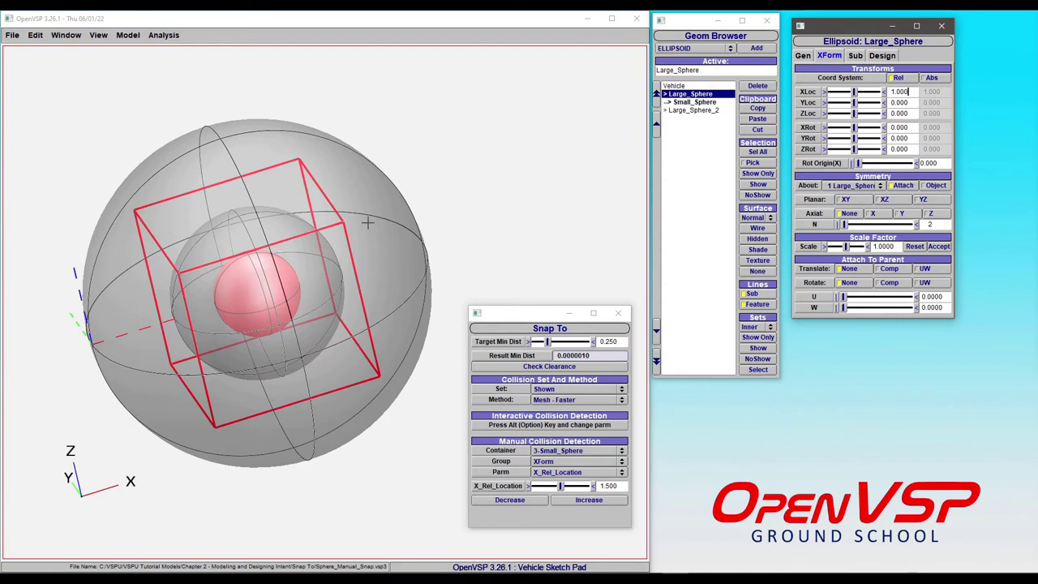
mouse_move(244, 308)
left_mouse_down()
mouse_move(243, 332)
mouse_move(242, 306)
left_mouse_up()
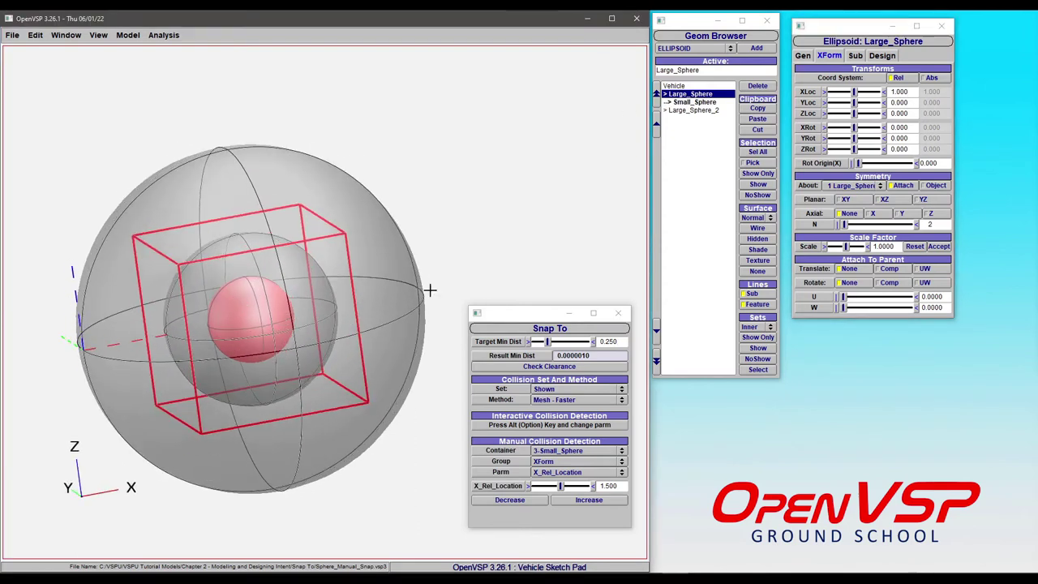
left_click_drag(808, 113, 577, 469)
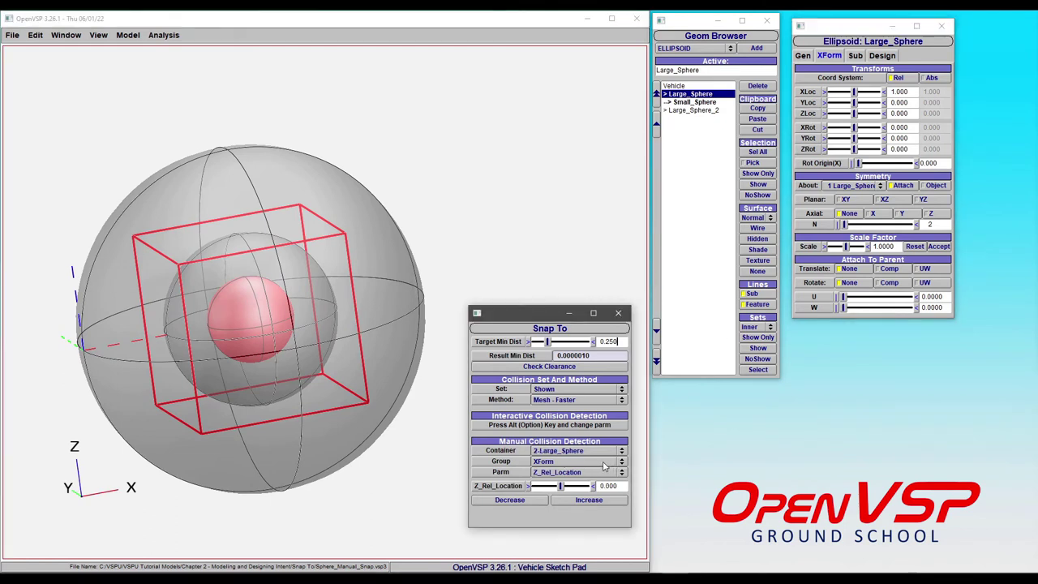
left_click(560, 502)
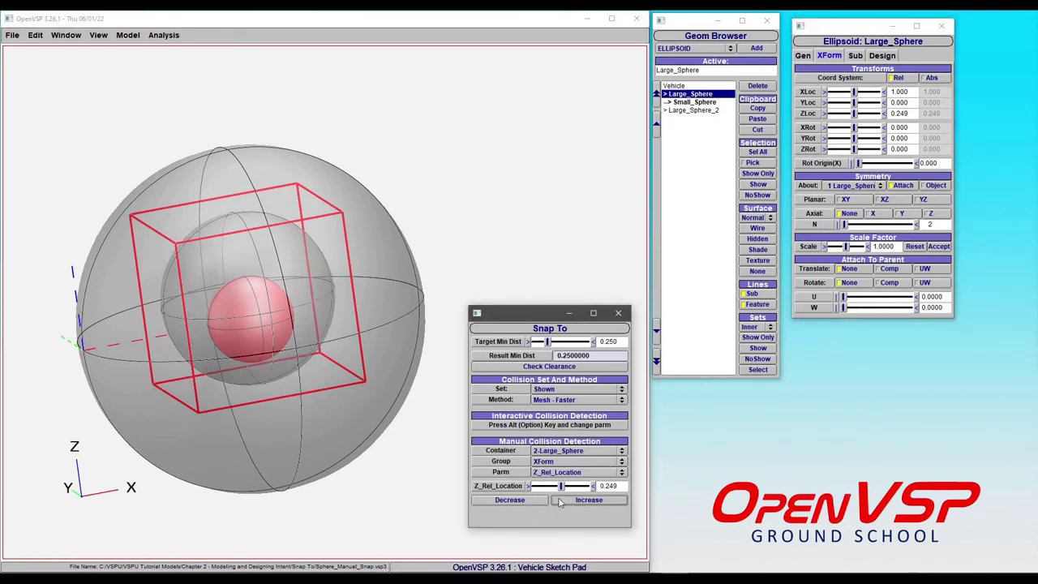
left_click_drag(261, 400, 243, 414)
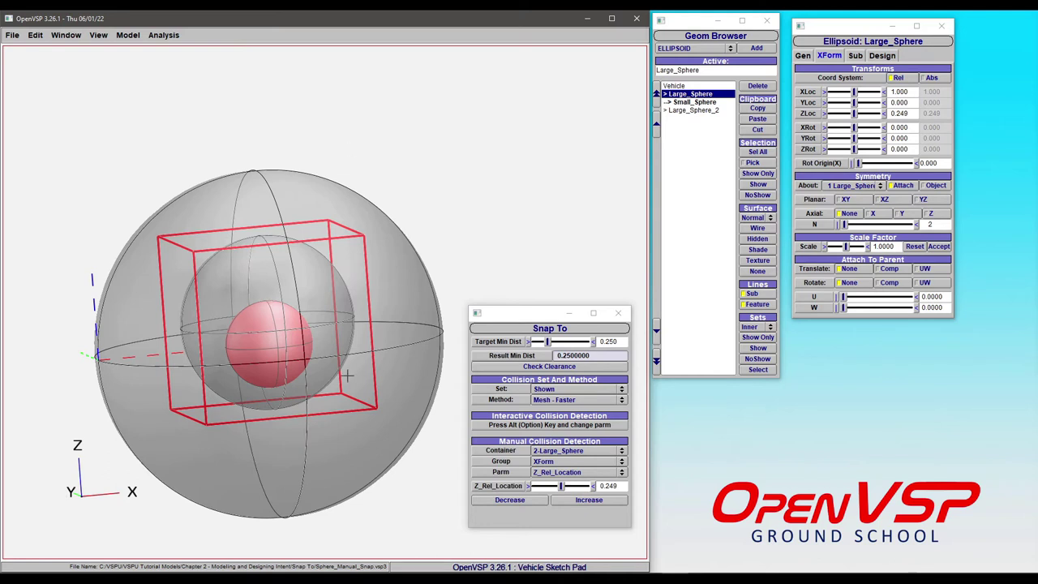
left_click(577, 500)
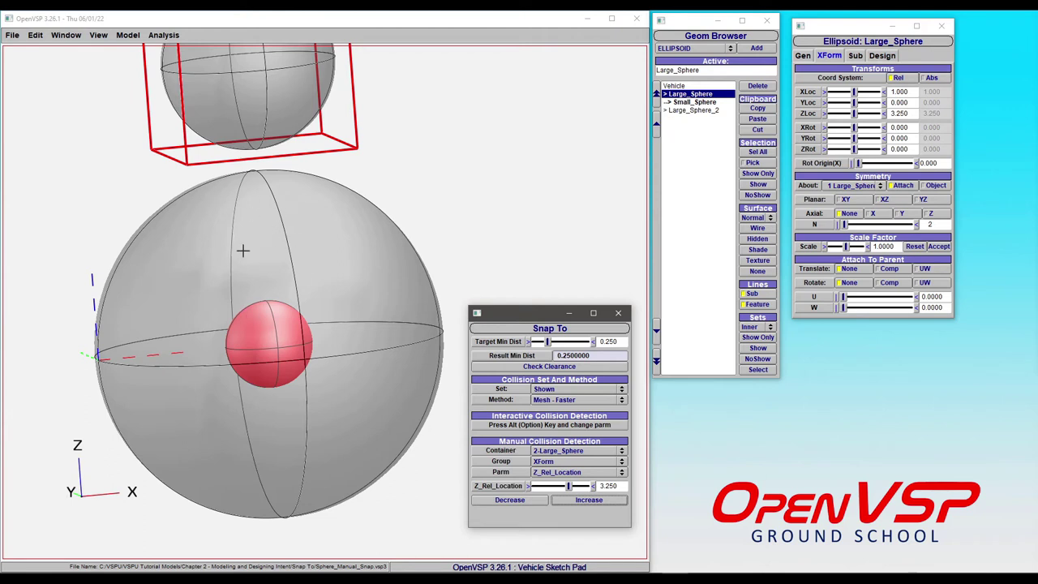
Step: Drag Large_Sphere's Z_Rel_Location slider down from 3.250 to 0.638
left_click_drag(569, 486, 570, 497)
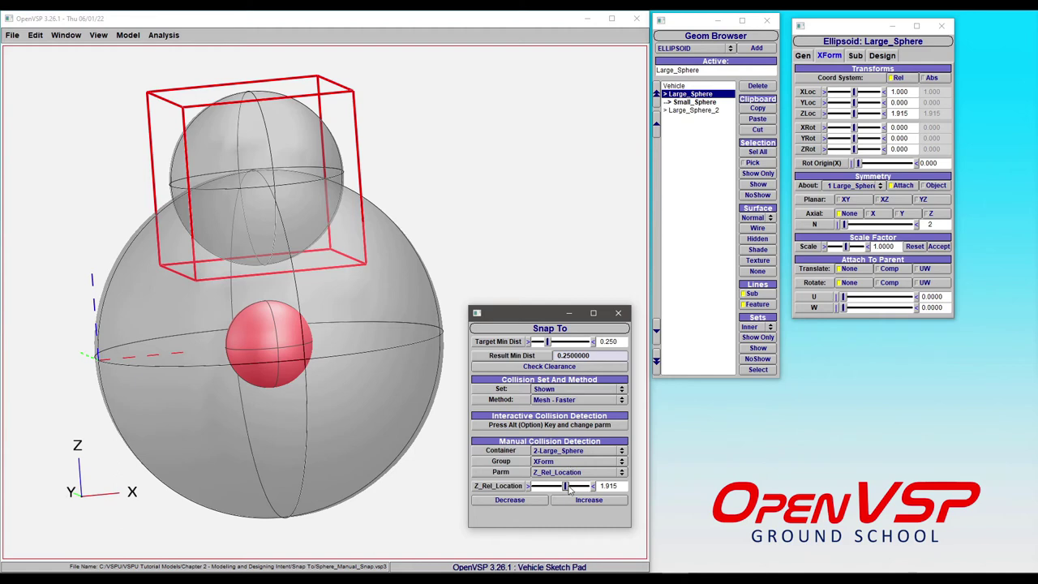
left_click_drag(567, 487, 562, 490)
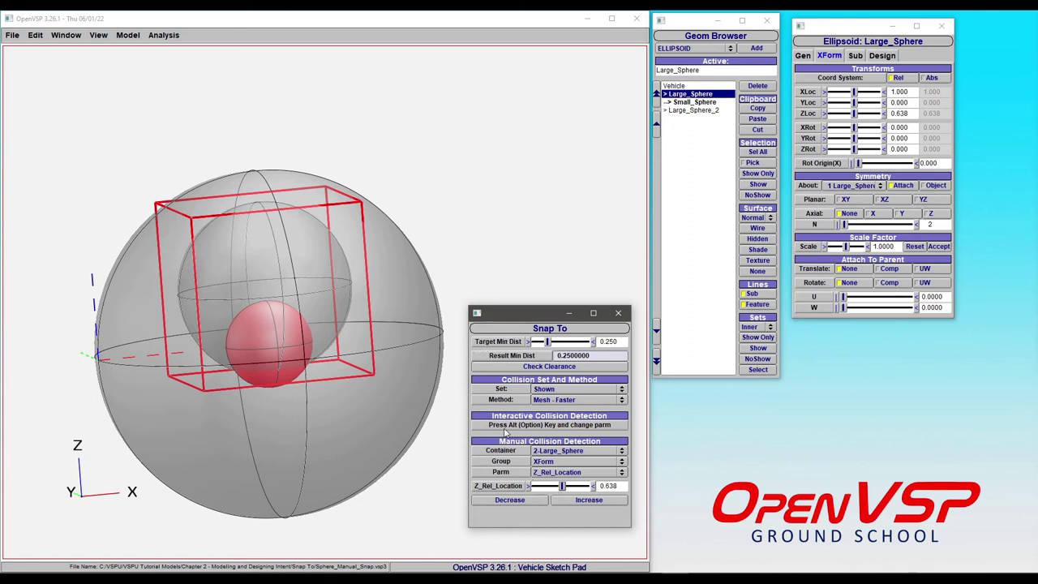
Step: Snap Large_Sphere up once, then down repeatedly until Z_Rel_Location reads -3.250
left_click(581, 500)
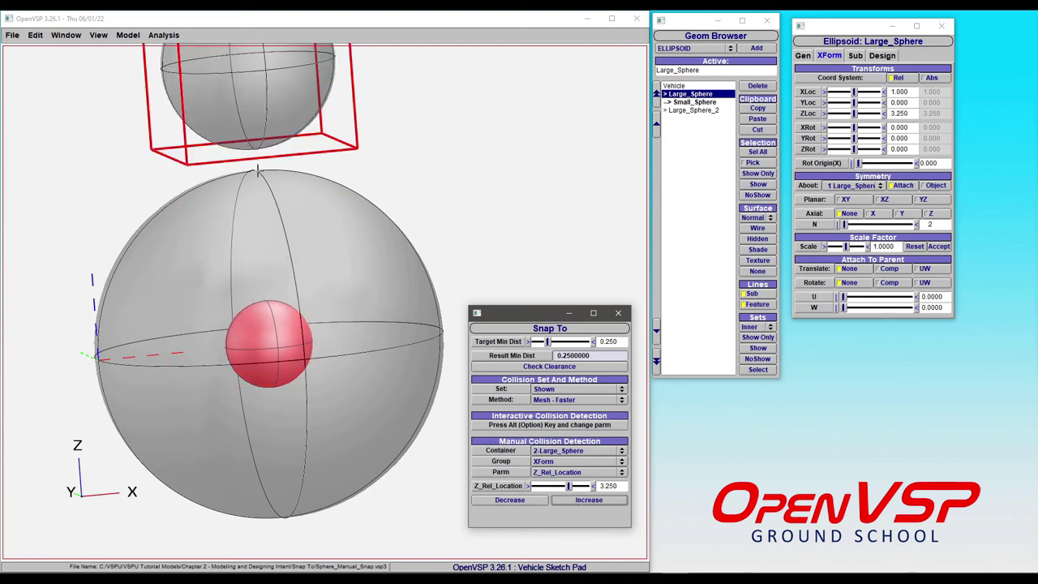
left_click(523, 500)
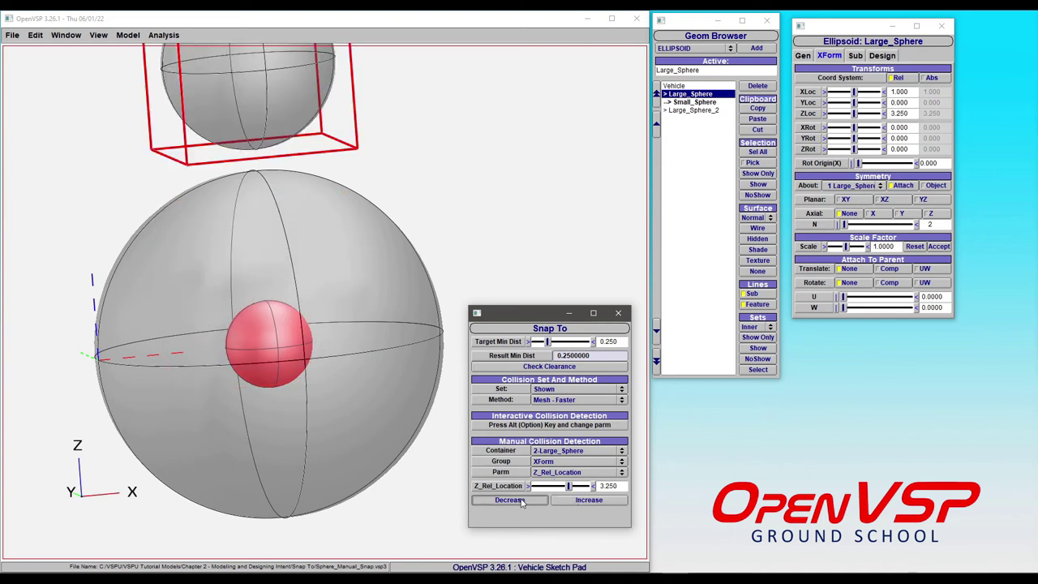
left_click(520, 501)
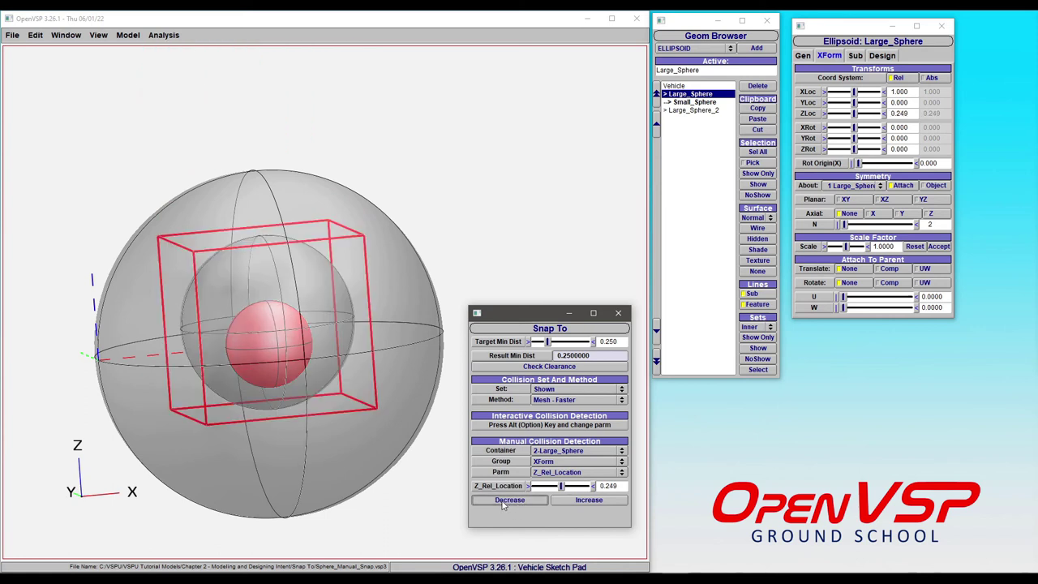
left_click(506, 501)
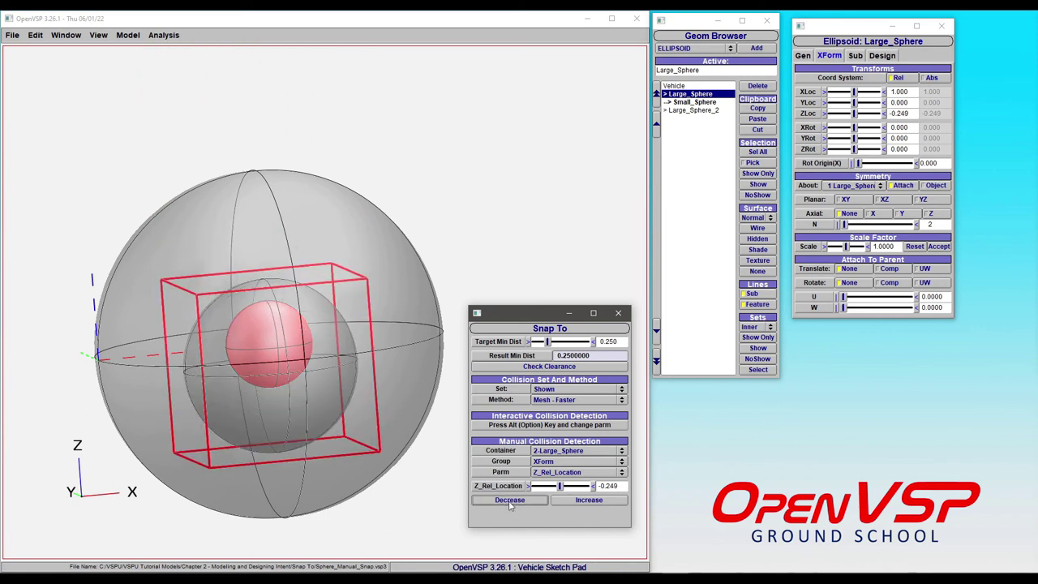
left_click(509, 501)
right_click_drag(301, 433, 224, 247)
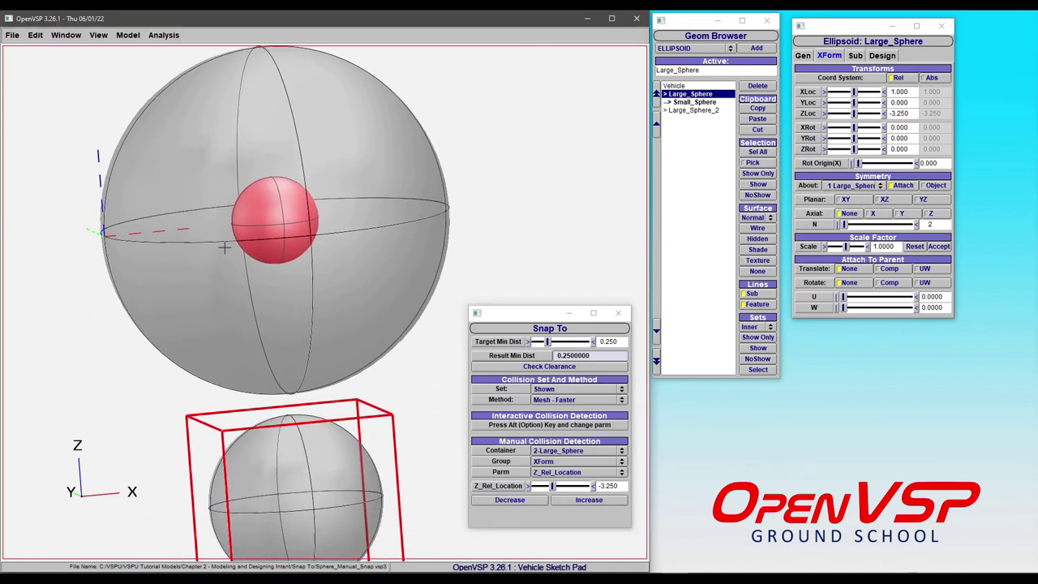